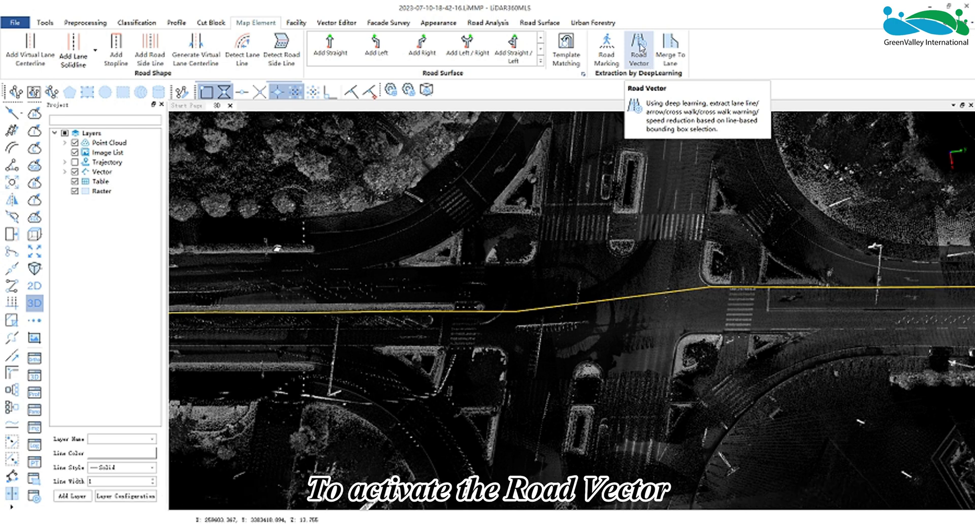
Open Road Vector detection along line with the Park.LiData point cloud file selected
left_click(641, 48)
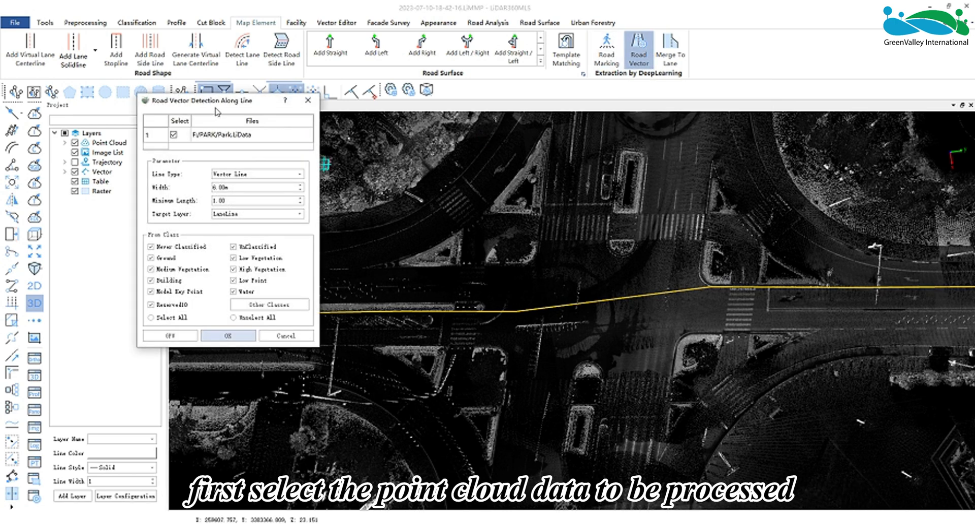
left_click_drag(216, 108, 245, 119)
left_click(204, 146)
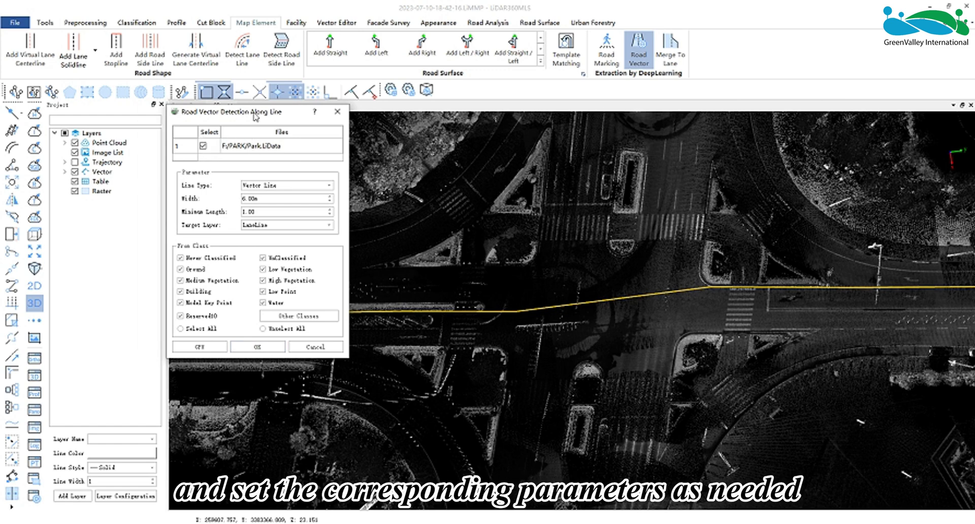
left_click_drag(250, 101, 249, 71)
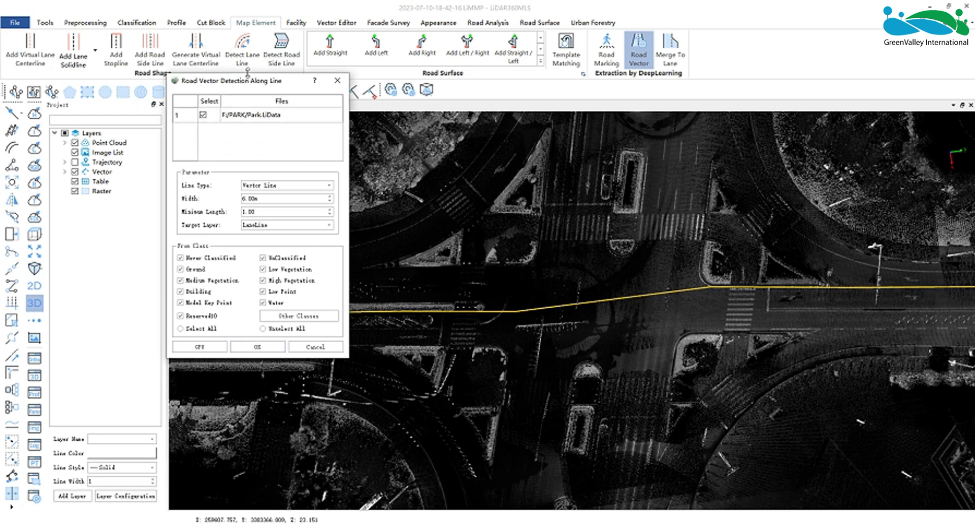
Use Vector Line as the line type and pick the yellow vector line as reference
left_click(277, 186)
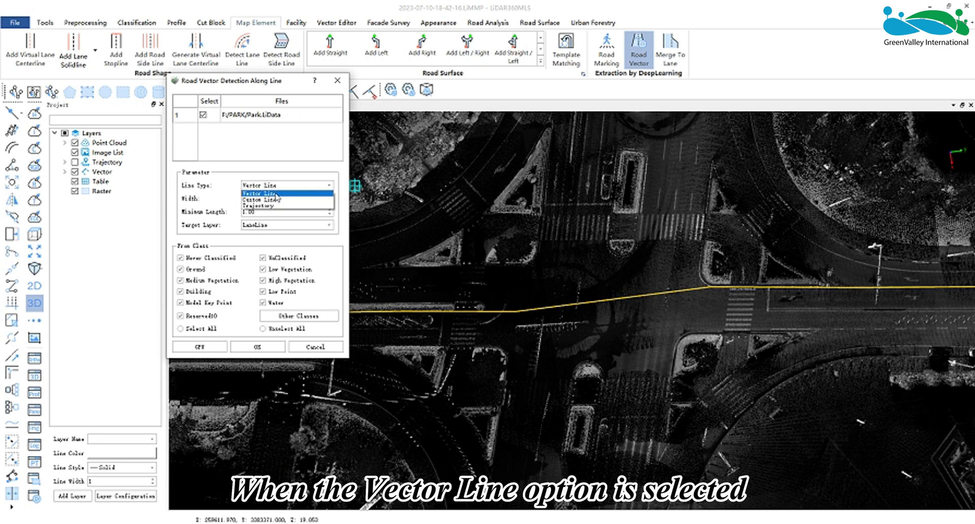
left_click(277, 196)
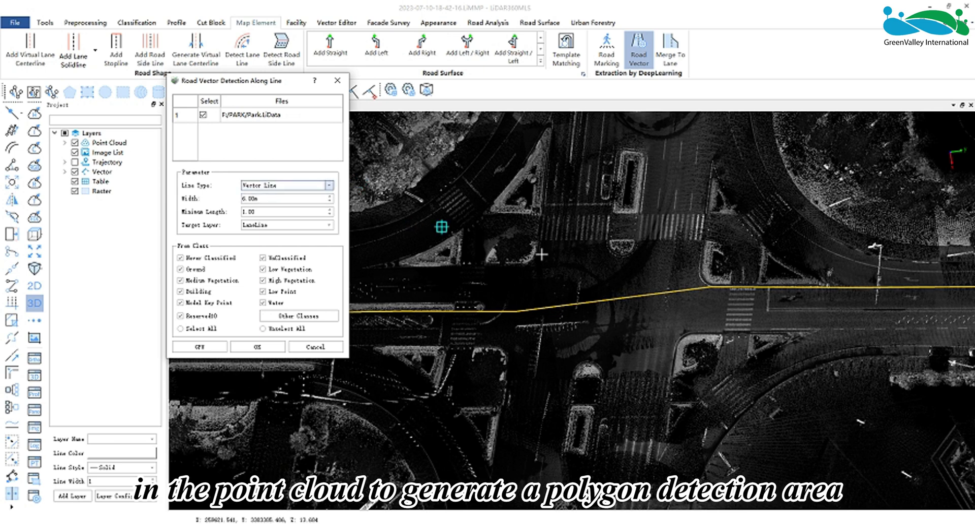
left_click(628, 296)
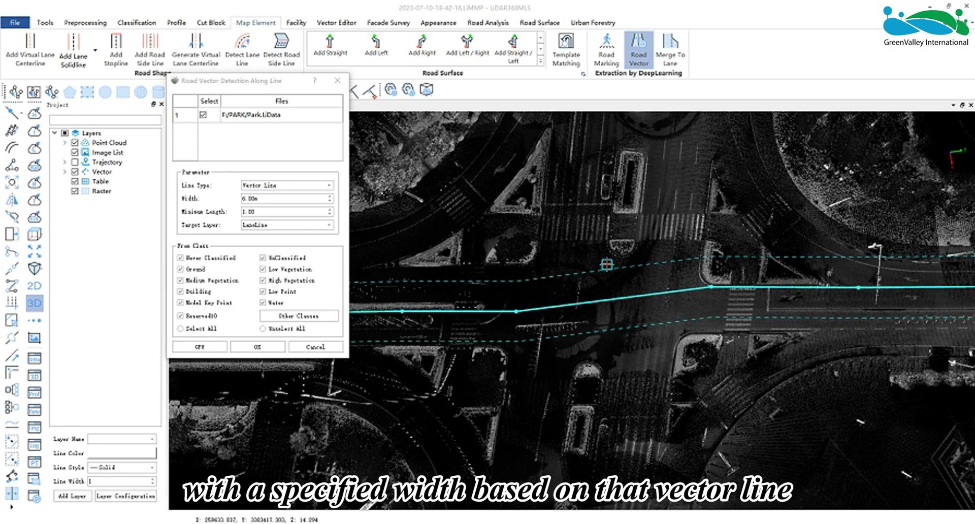
Switch Line Type to Custom Line and draw a reference line down the north–south road
left_click(274, 187)
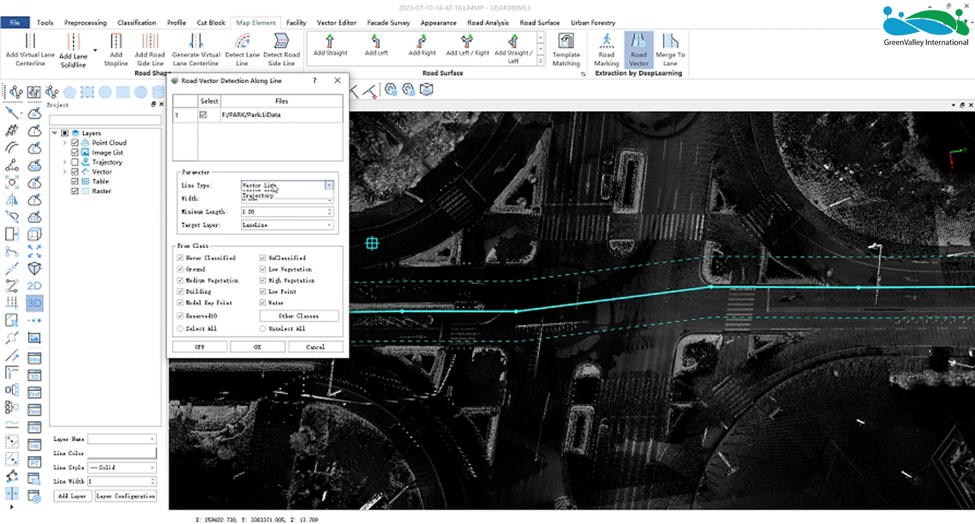
left_click(259, 200)
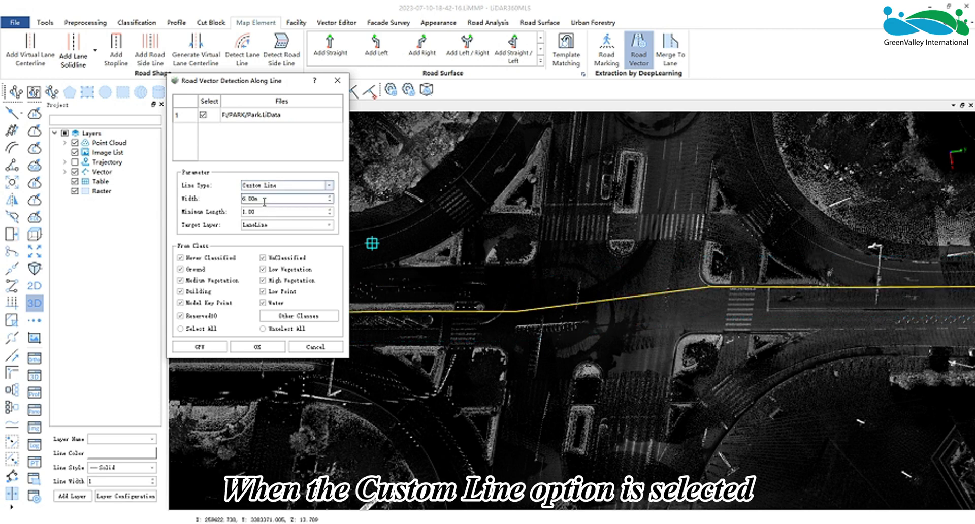
left_click(684, 126)
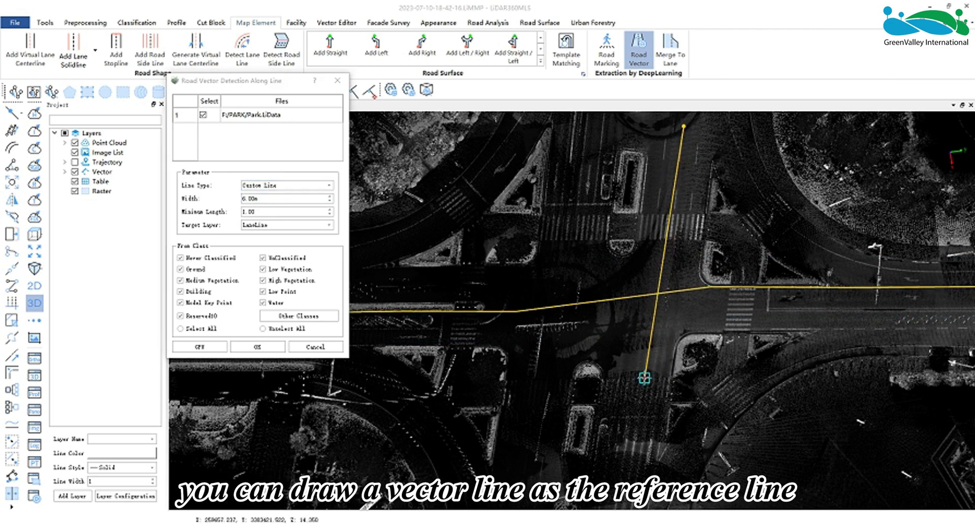
left_click(643, 378)
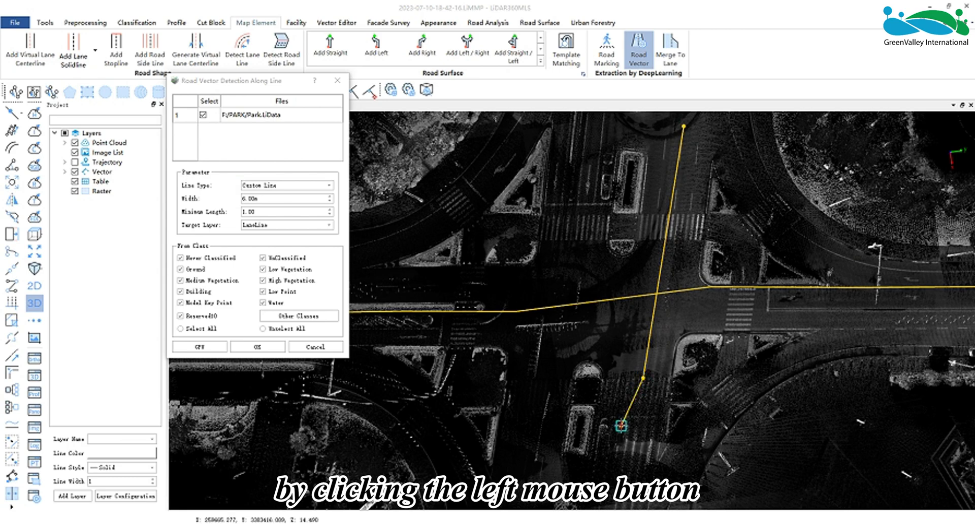
left_click(621, 424)
middle_click_drag(618, 478, 610, 315)
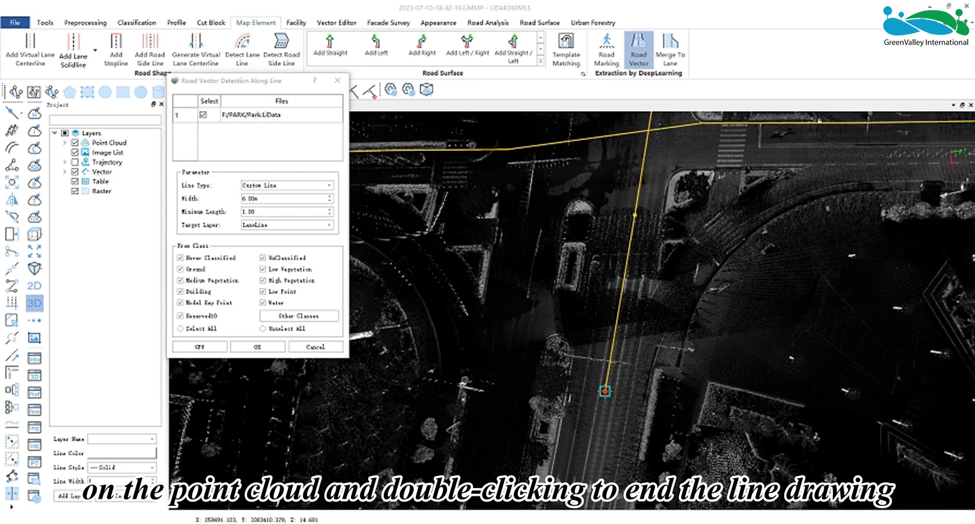
double_click(605, 391)
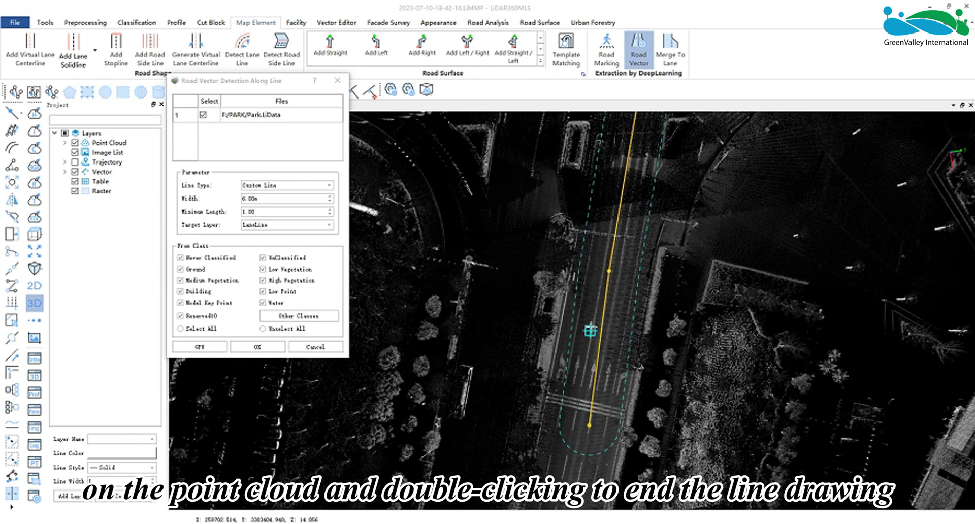
scroll(507, 337, "down", 3)
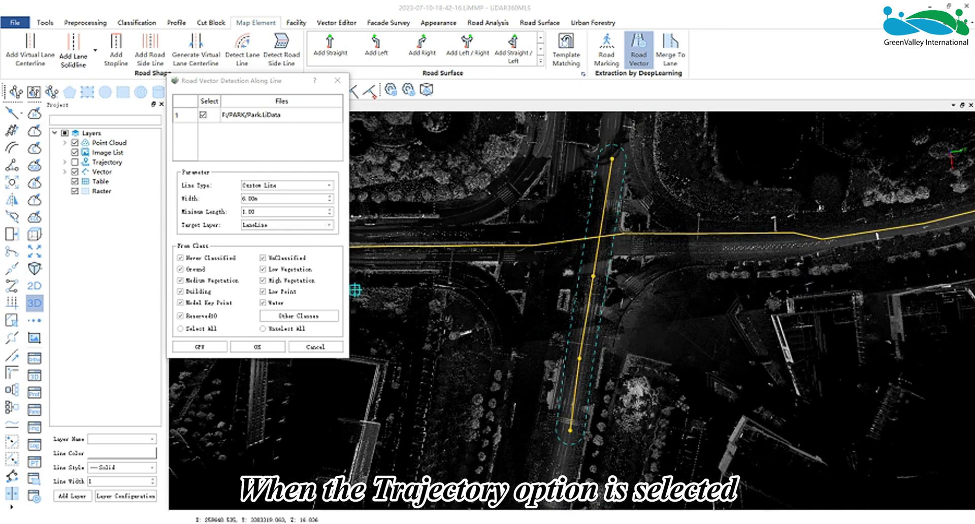
Switch Line Type to Trajectory, show the trajectory layer, and select its north–south stretch
left_click(286, 185)
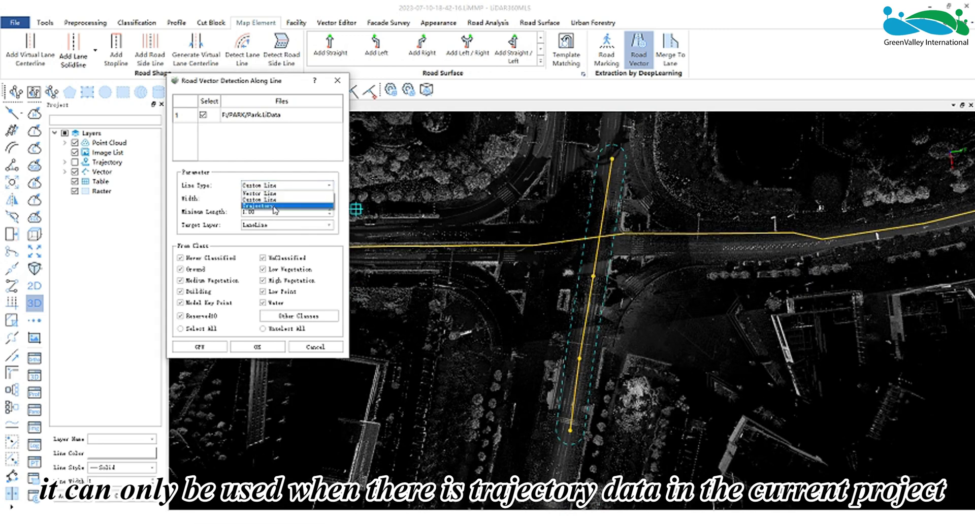
left_click(274, 201)
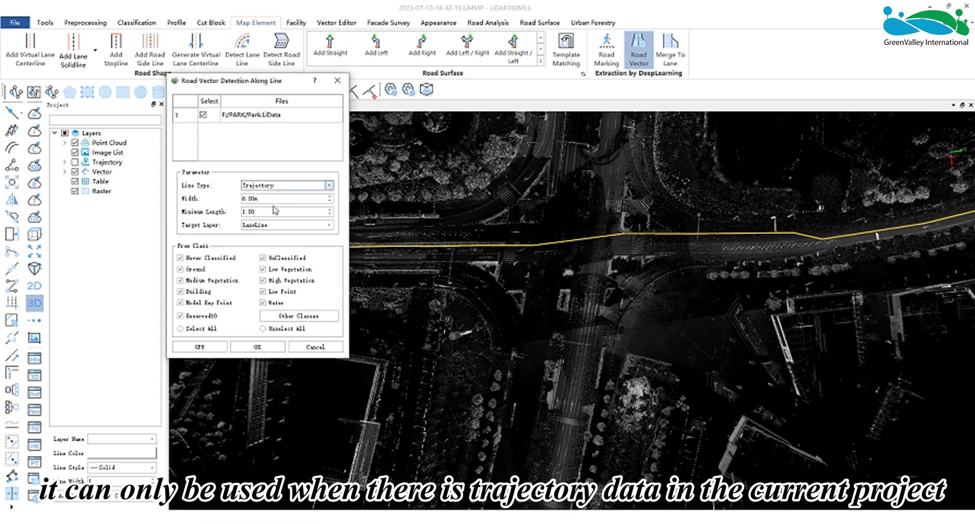
left_click(75, 162)
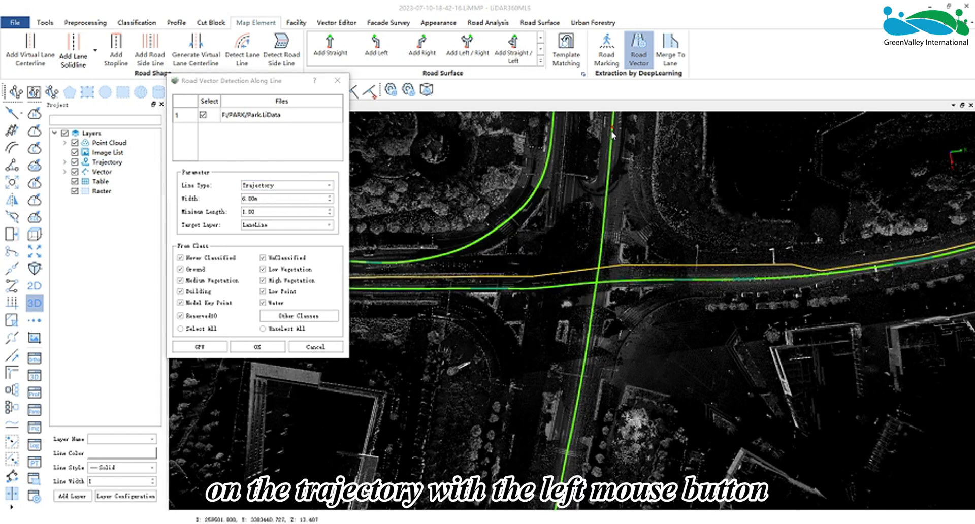
left_click_drag(613, 135, 571, 441)
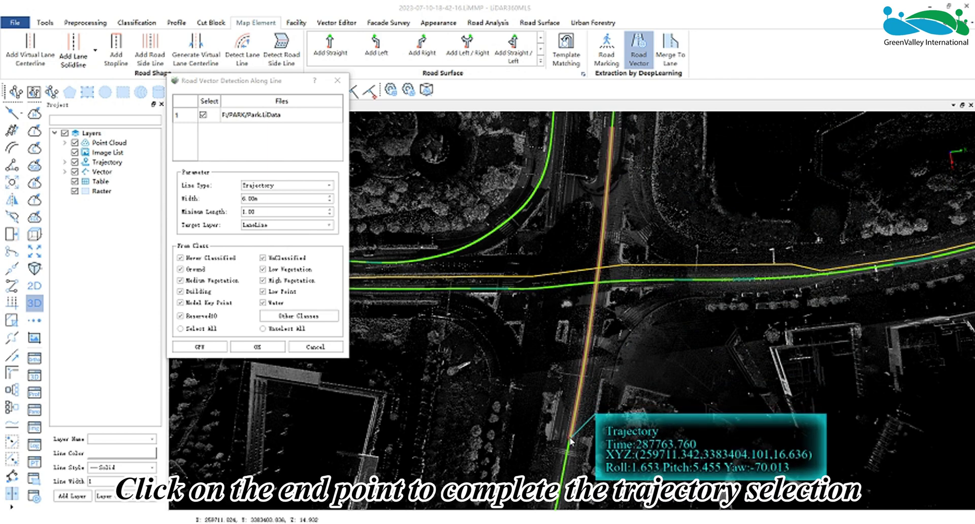
left_click(571, 441)
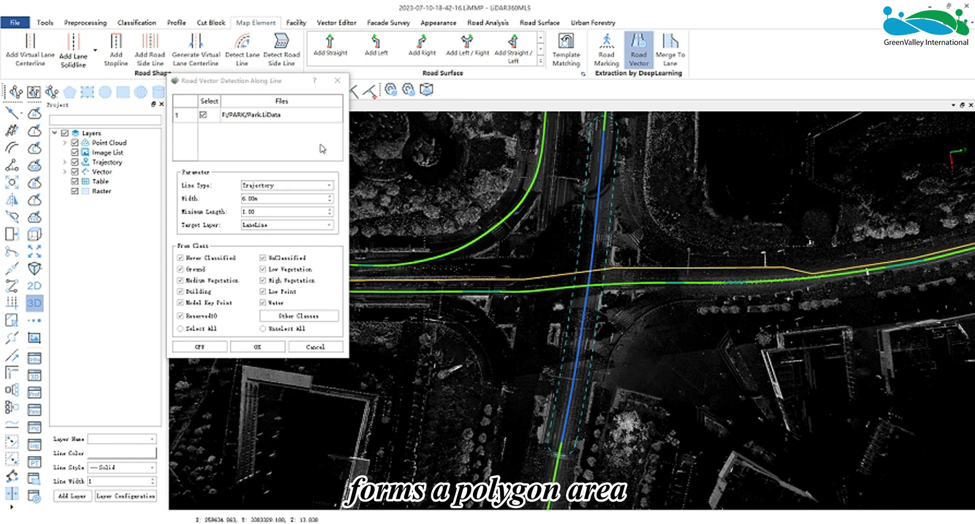
Return to Vector Line, hide the trajectory layer, and re-pick the yellow vector line
left_click(287, 184)
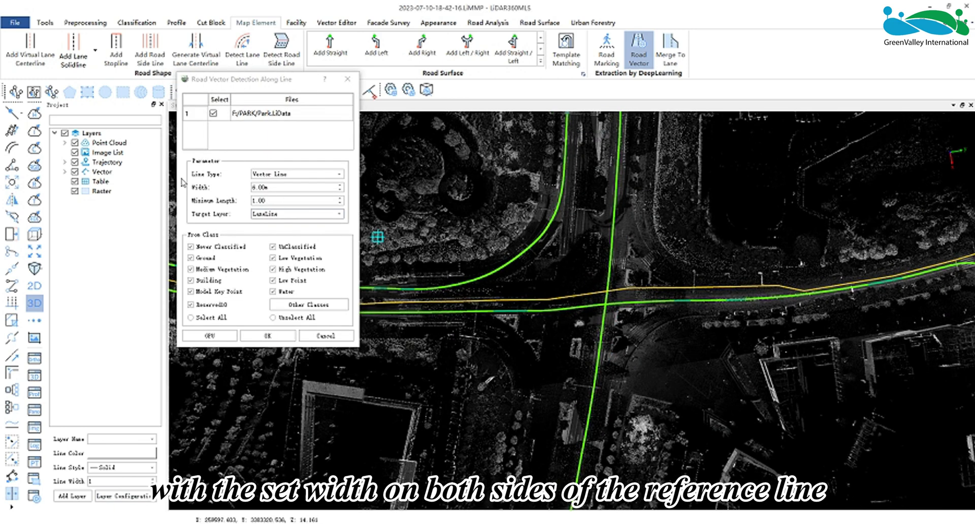
left_click(74, 162)
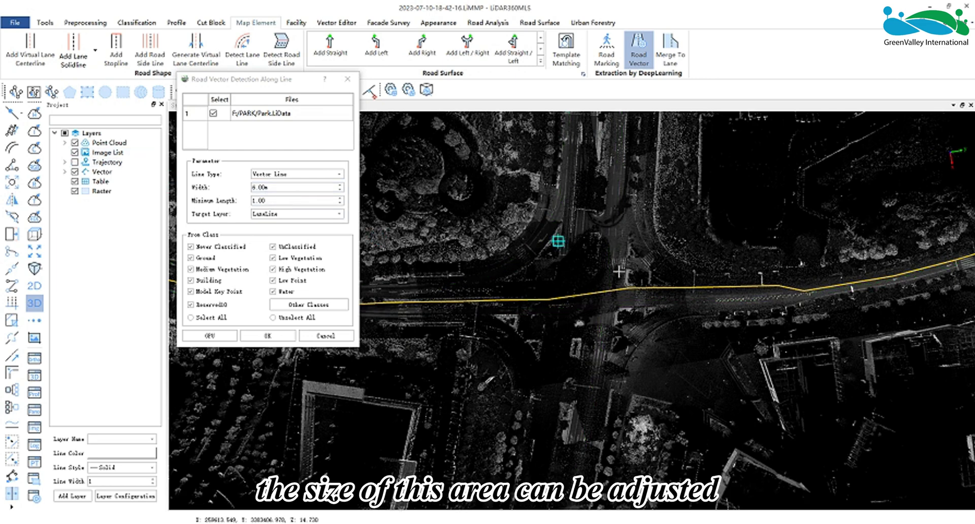
left_click(603, 292)
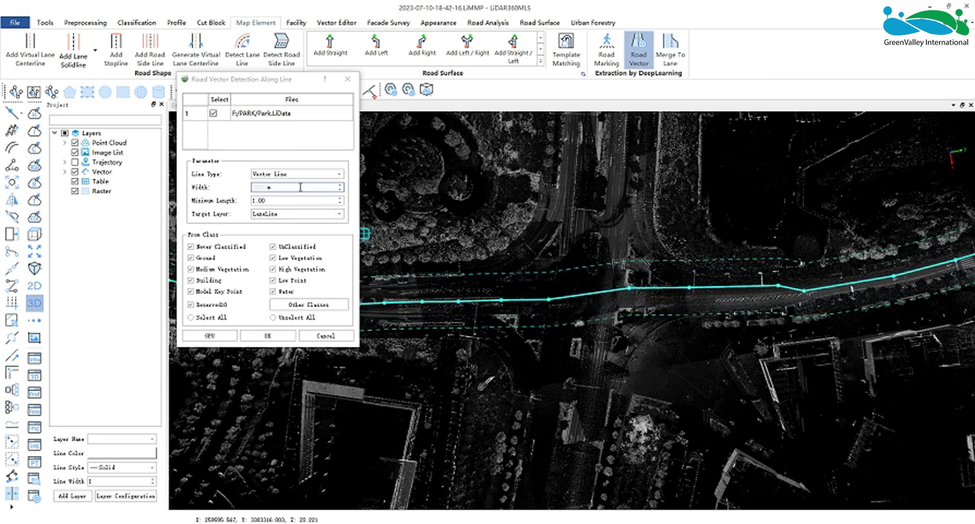
Raise the detection Width to 12.00 m and select the 1.00 Minimum Length value
scroll(300, 188, "up", 2)
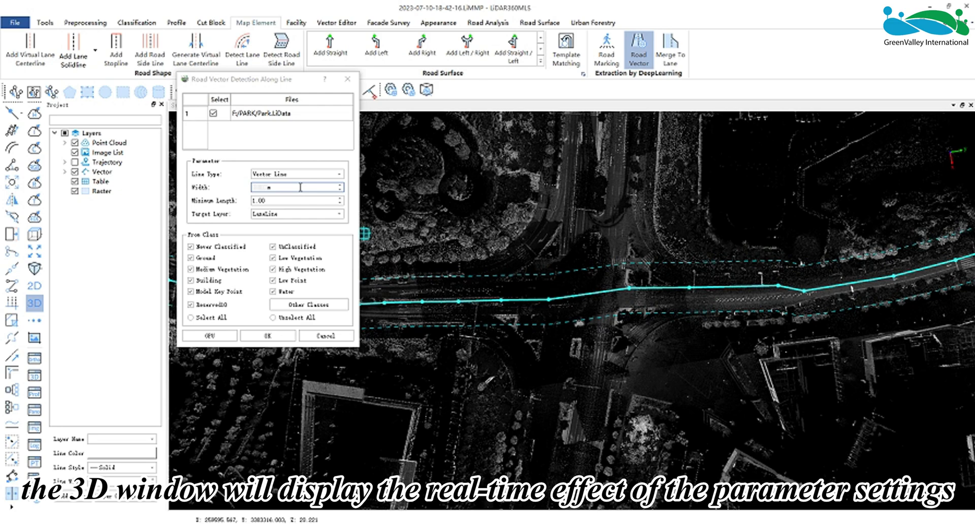
scroll(481, 383, "up", 2)
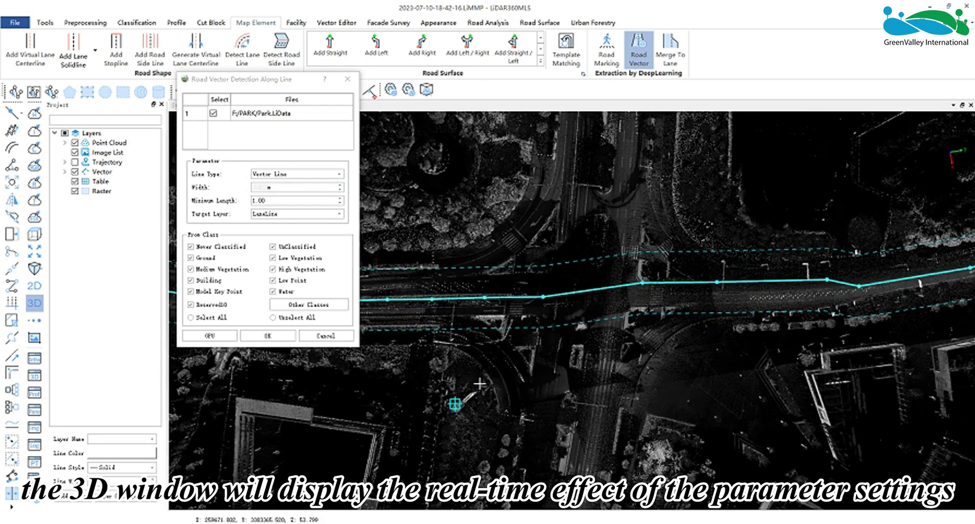
scroll(480, 384, "up", 2)
double_click(279, 201)
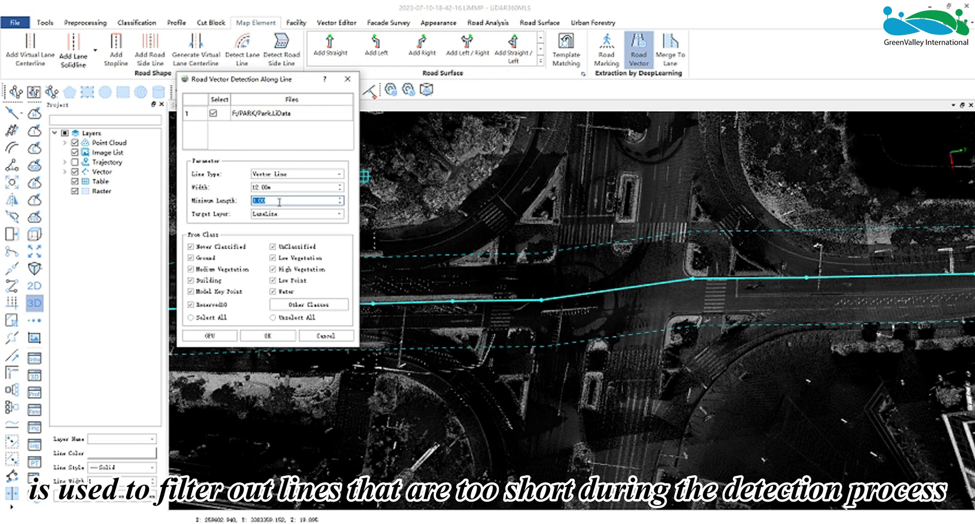
left_click(278, 202)
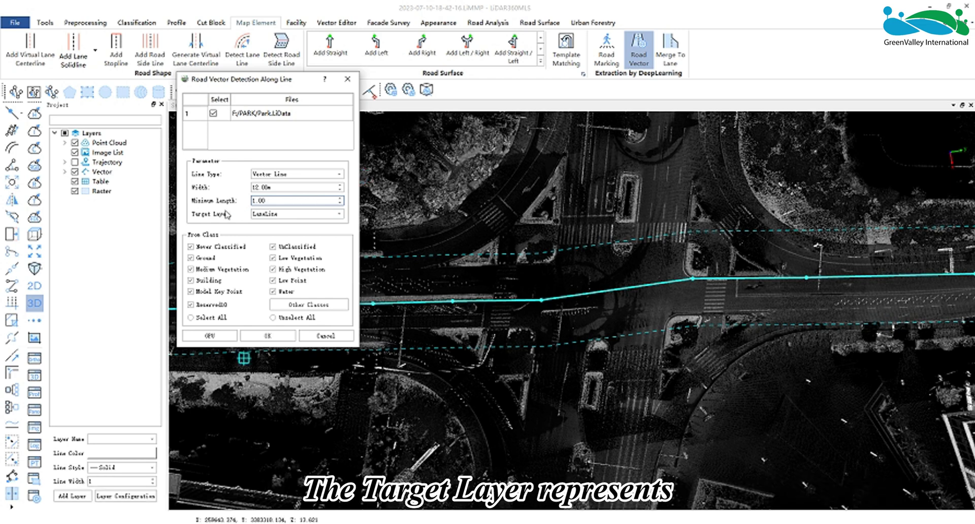
left_click(339, 214)
scroll(302, 245, "down", 1)
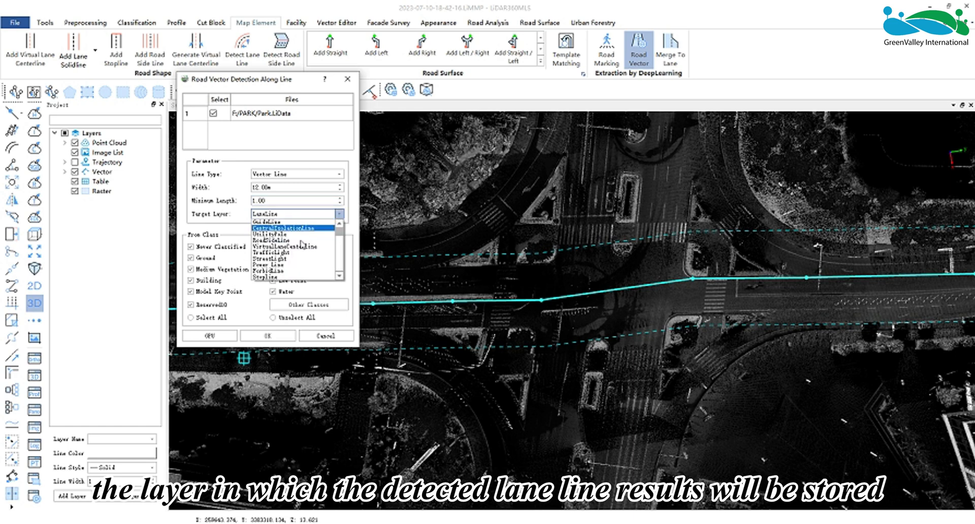
scroll(301, 248, "up", 1)
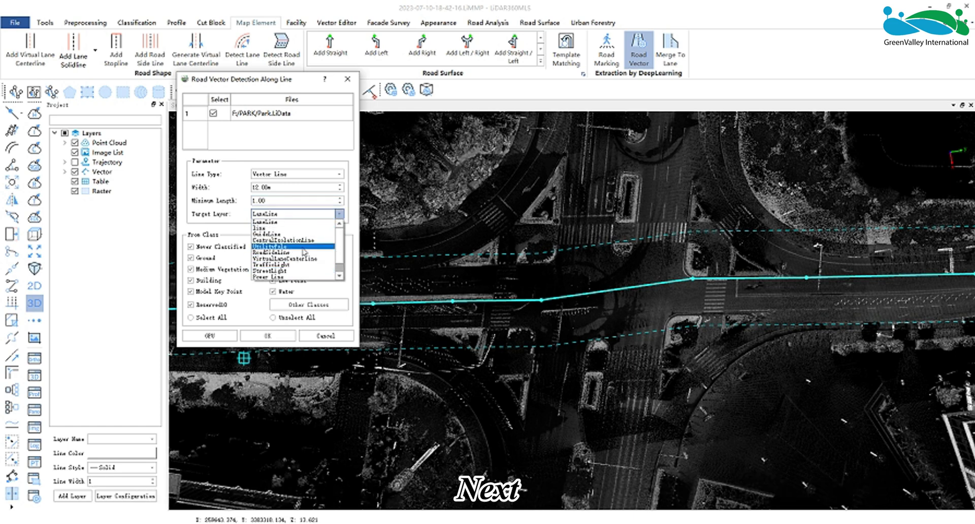
left_click(279, 223)
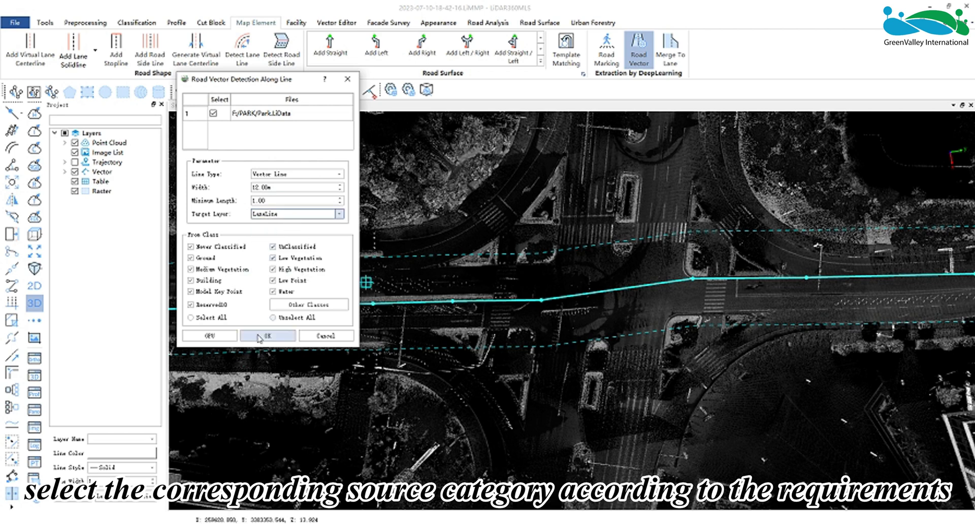
Show the cloud in greyscale intensity and restrict the From Class input to Ground only
left_click(34, 149)
left_click(362, 361)
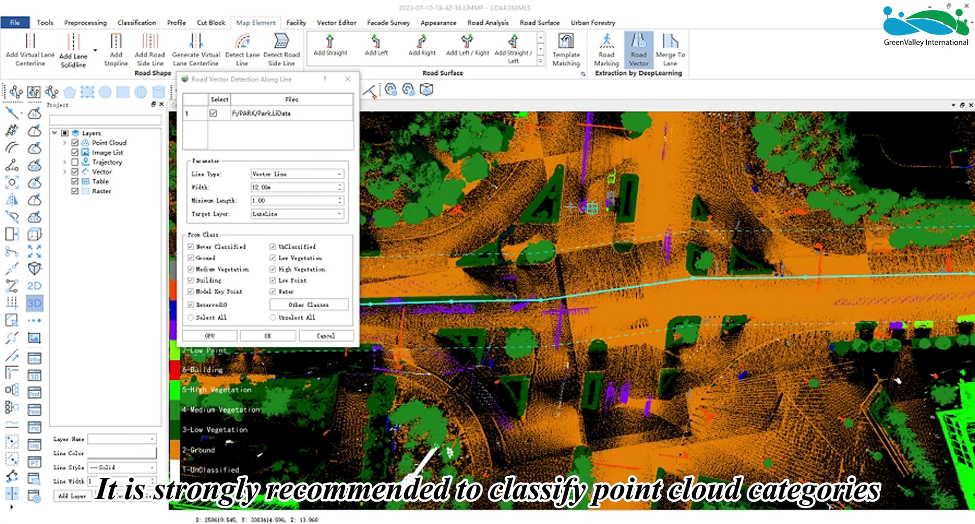
left_click(34, 131)
left_click(545, 324)
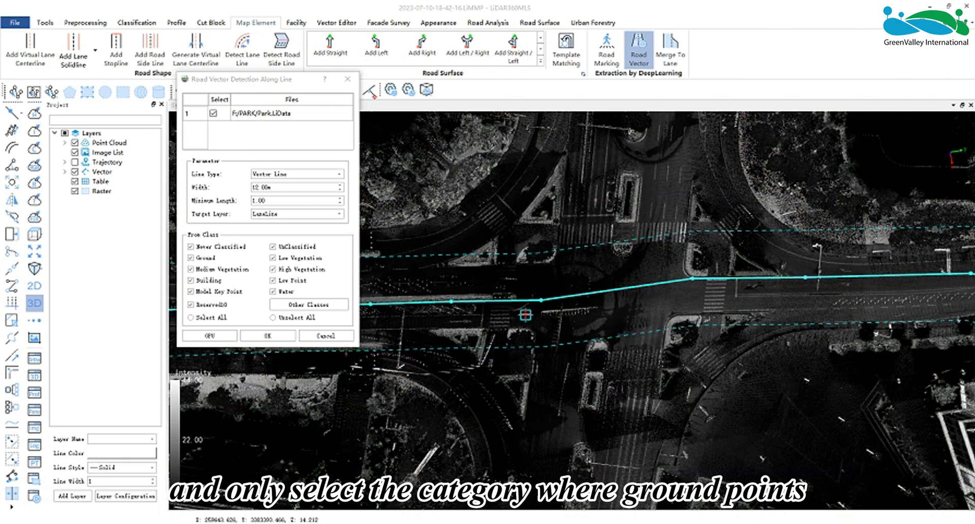
left_click(274, 318)
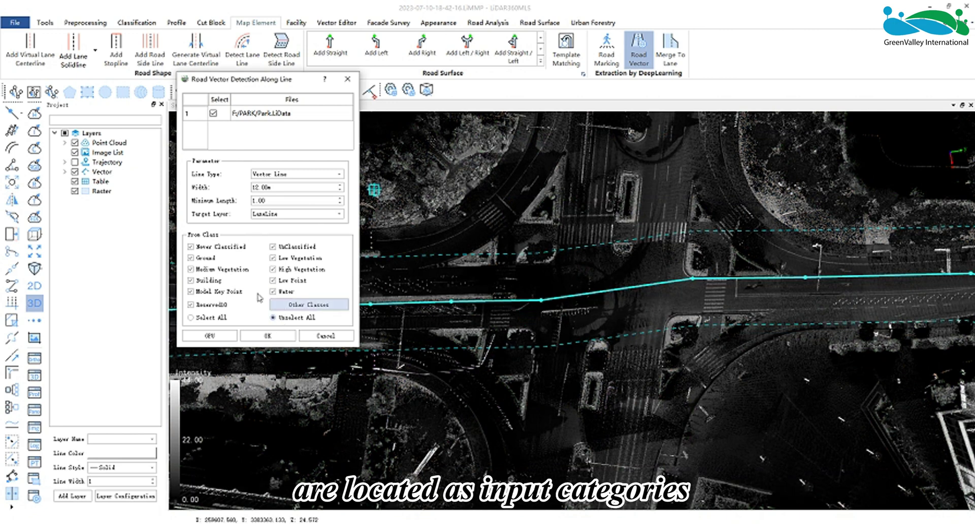
left_click(204, 259)
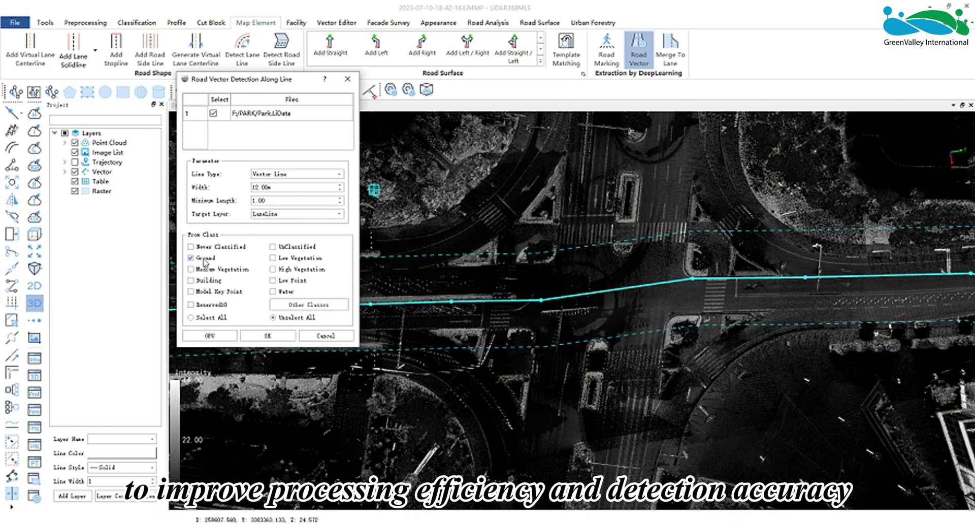
Set the Process Type to GPU in Process Setting and confirm
left_click(208, 336)
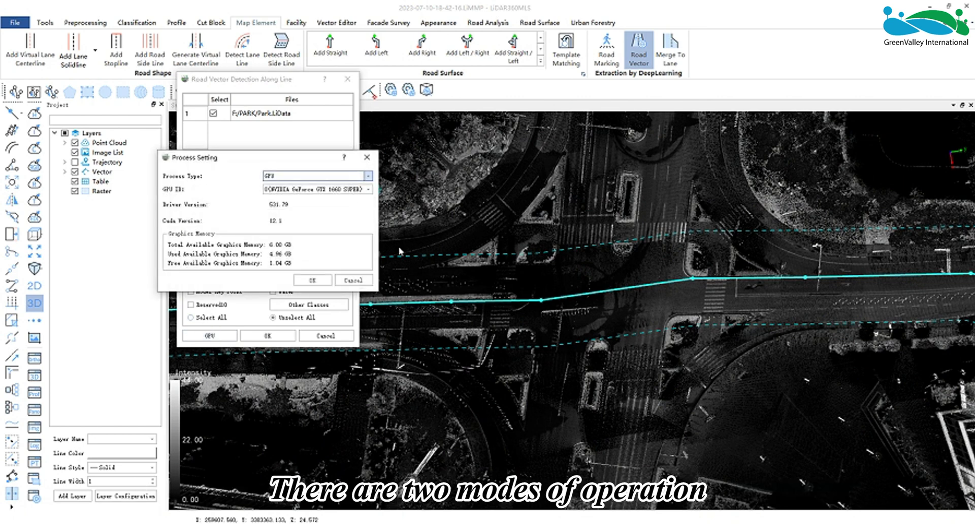
left_click(368, 177)
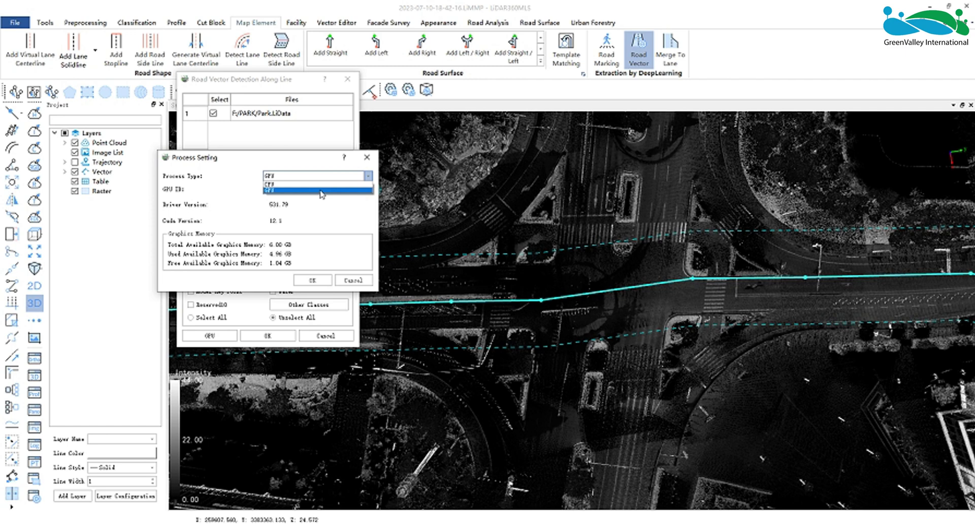
left_click(320, 190)
left_click(312, 281)
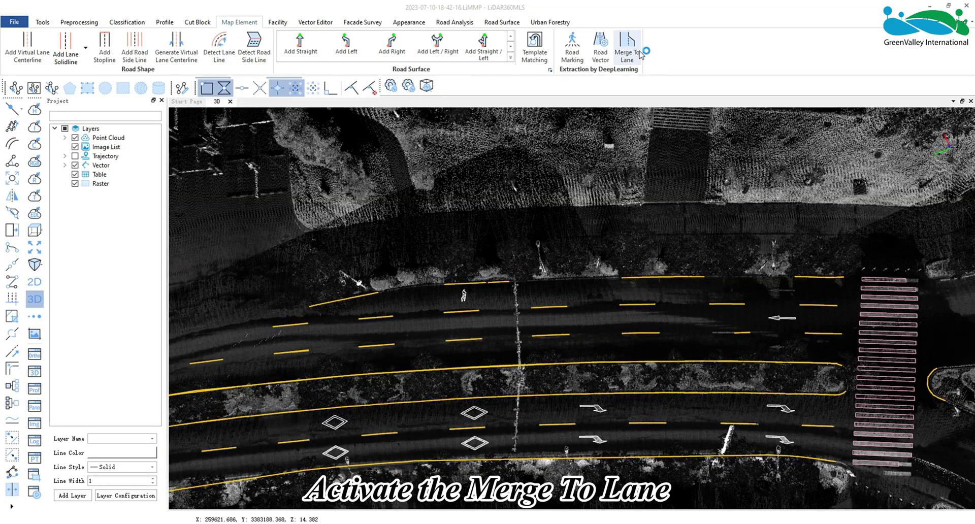
Open the Merge To Lane tool from the Map Element ribbon
left_click(627, 48)
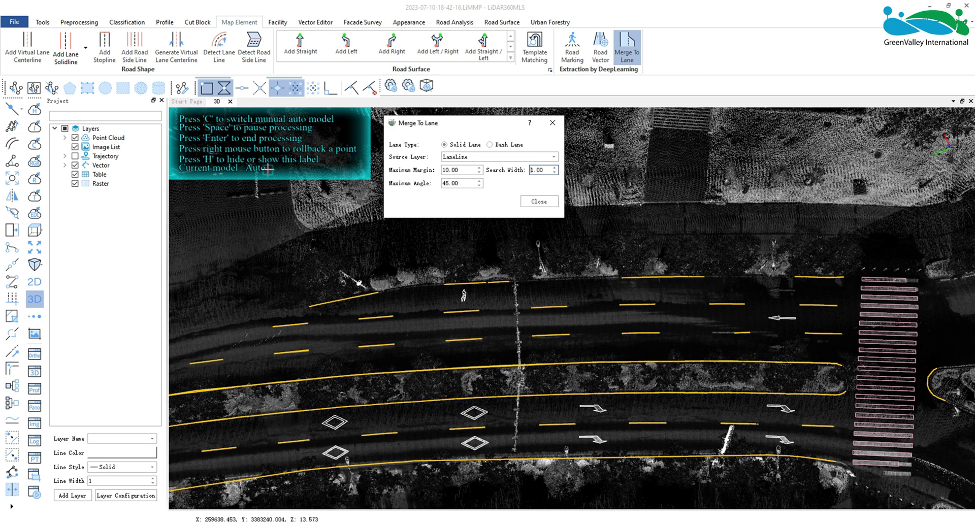
key("c")
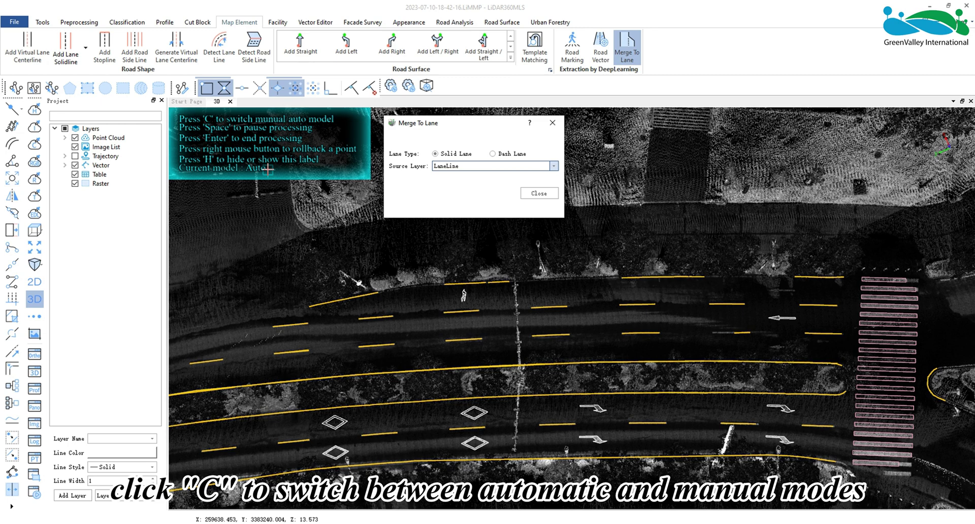
key("c")
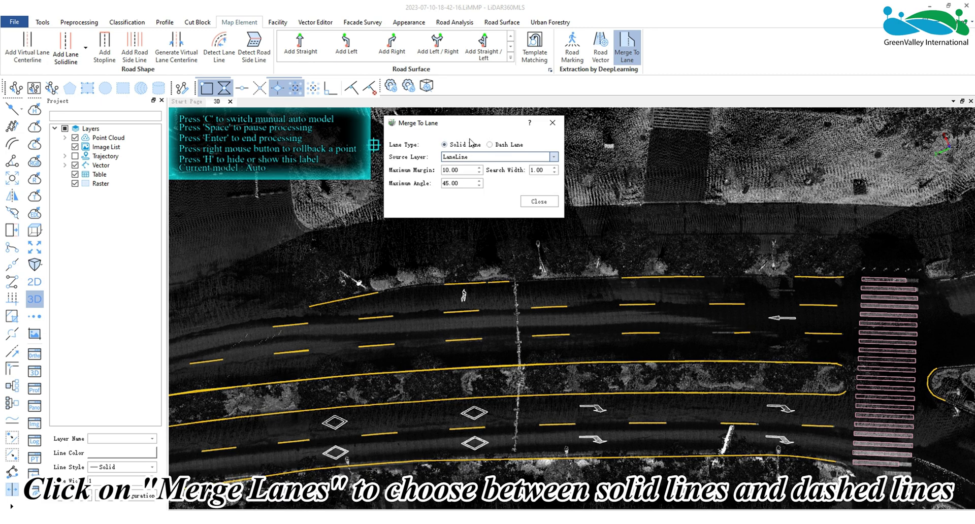
left_click(502, 146)
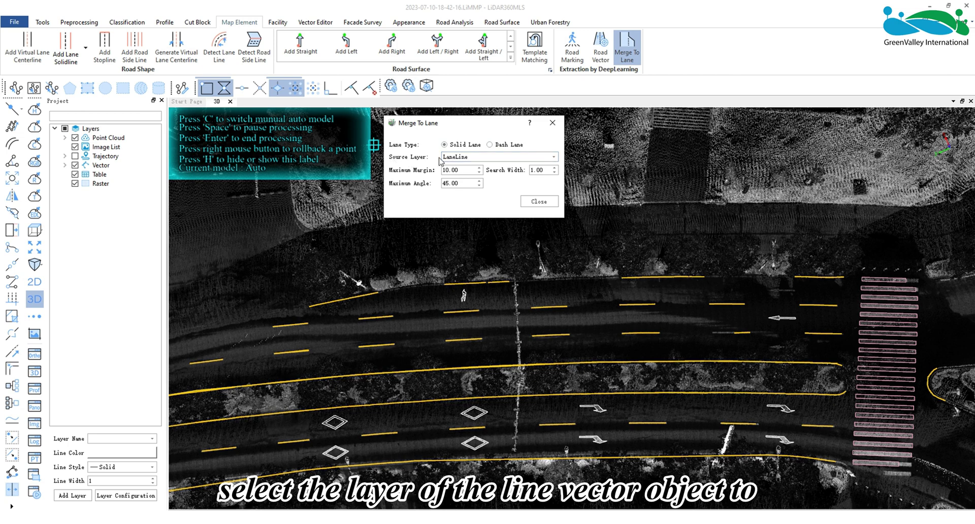
left_click(481, 160)
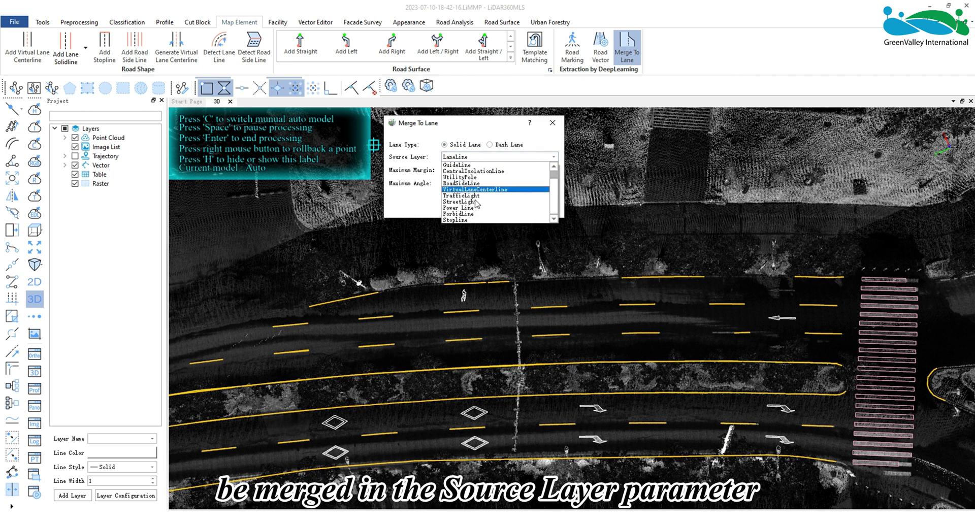
left_click(477, 165)
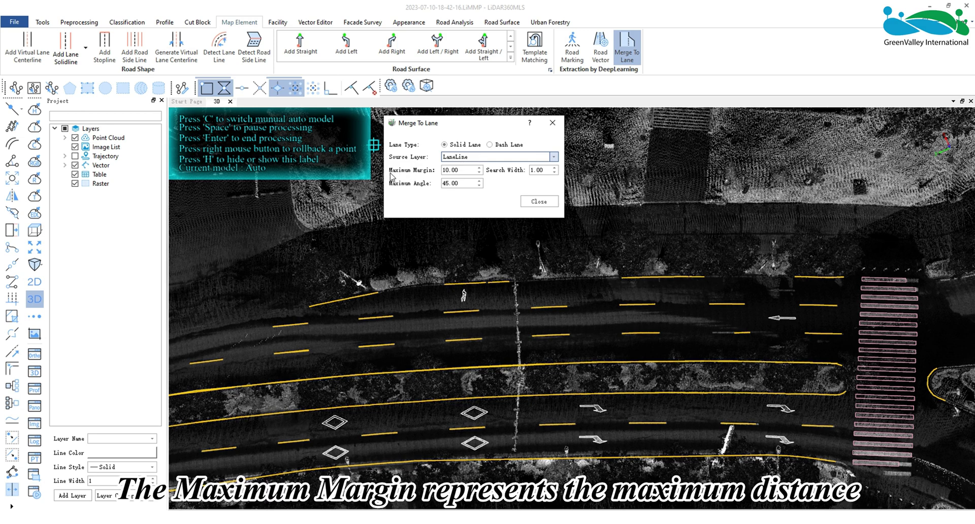
Review the solid-lane merge settings: Maximum Margin 10, Search Width 1.00, Maximum Angle 45
left_click(467, 170)
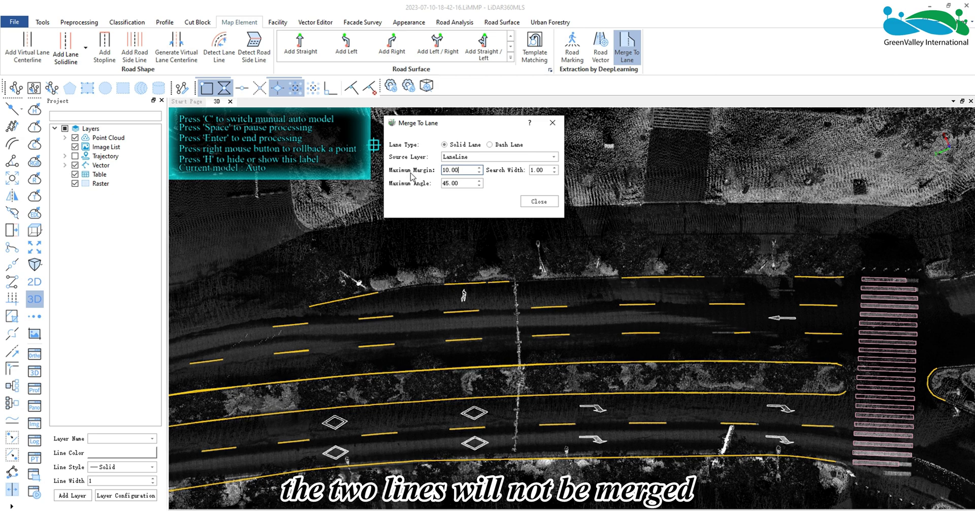
left_click(538, 172)
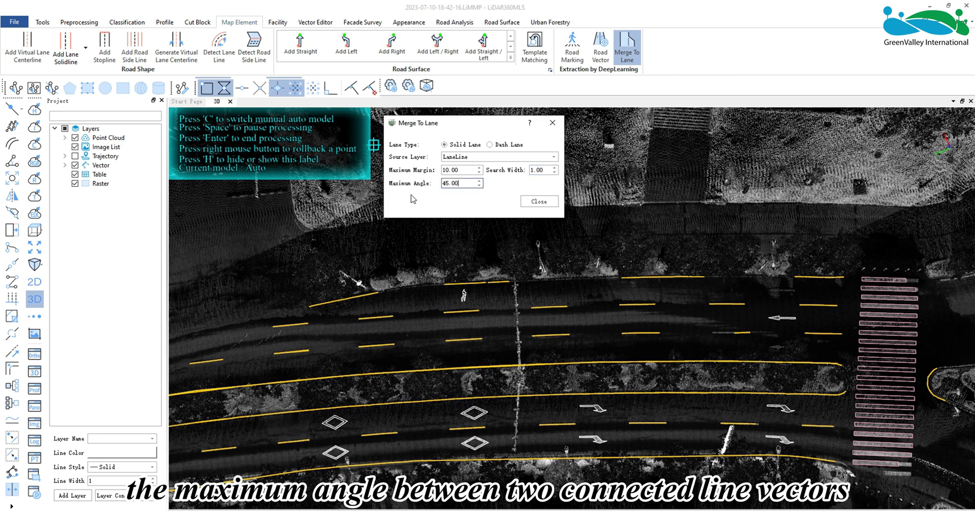
left_click(467, 185)
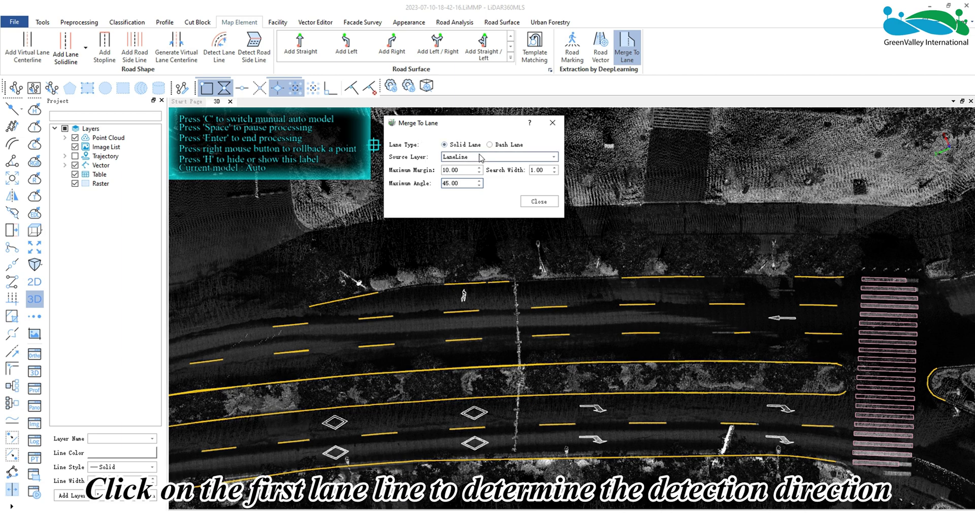
Start merging the upper solid lane line from its first piece and extend it along the road
left_click(800, 277)
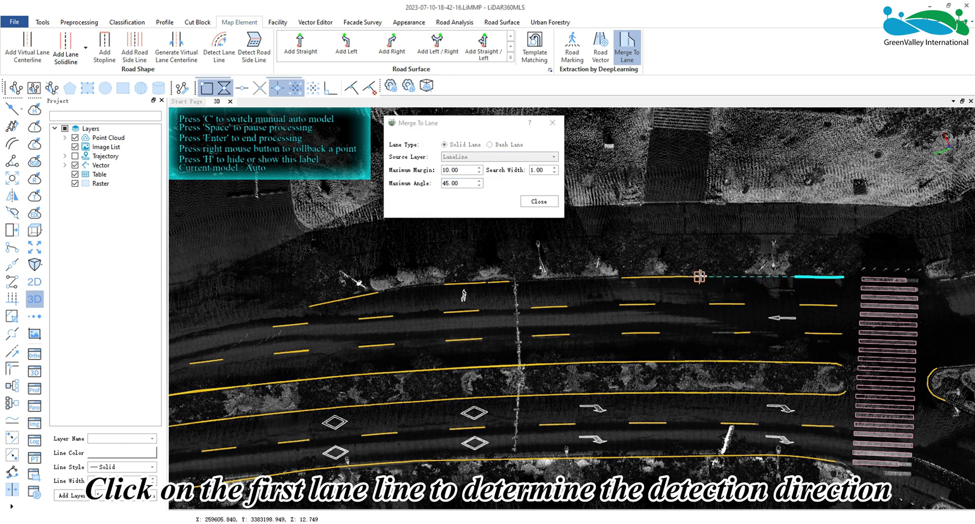
scroll(704, 281, "up", 2)
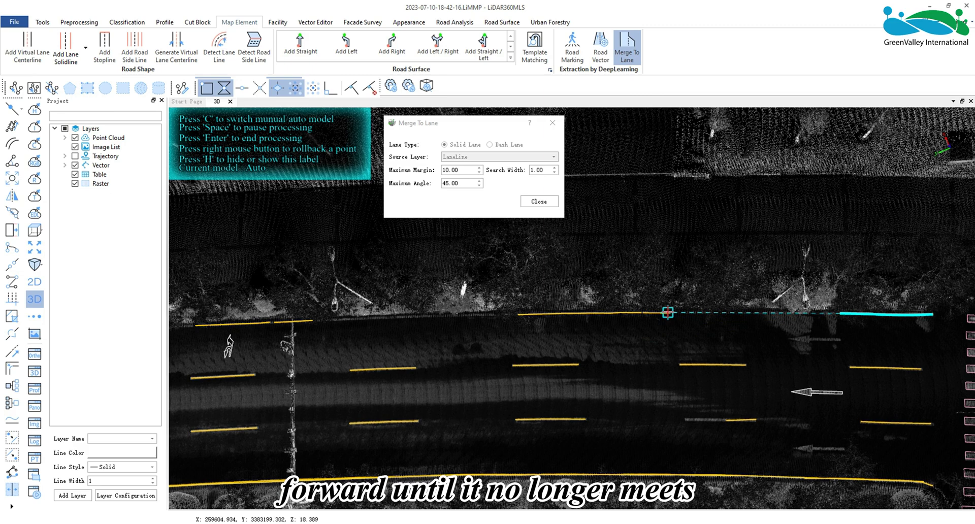
left_click(668, 313)
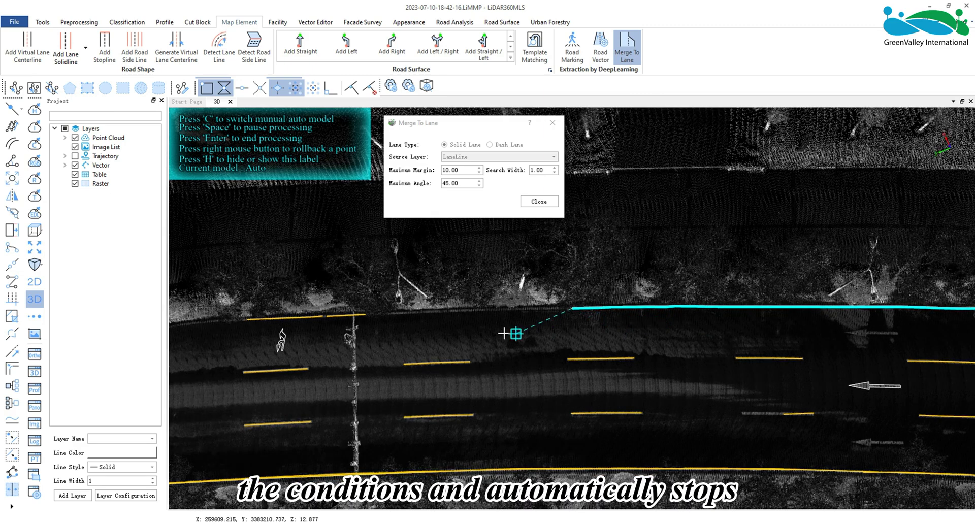
Roll back the two wrongly merged stretches and switch Merge To Lane to manual mode with C
right_click(418, 333)
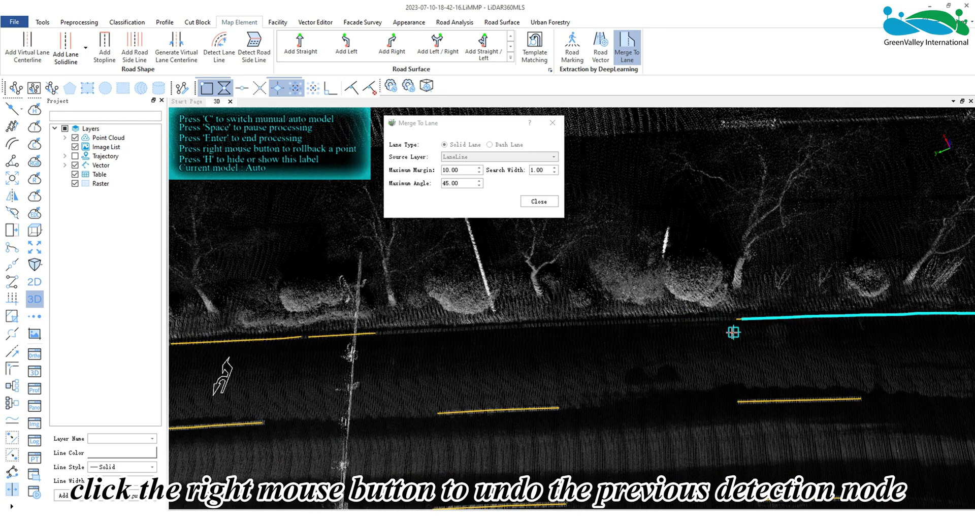
right_click(662, 343)
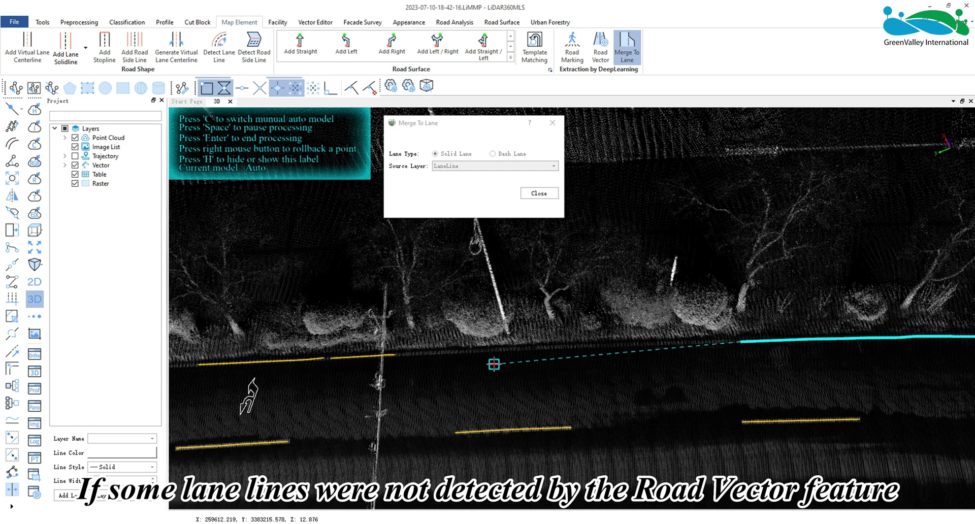
key("c")
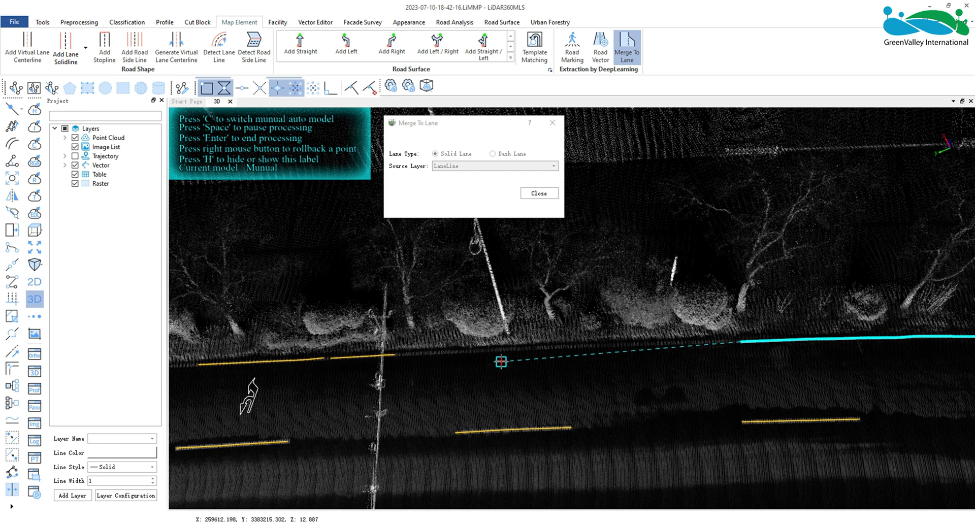
Place manual lane nodes leftward across the undetected gap, following the lane in view
left_click(682, 345)
left_click(573, 347)
left_click(450, 352)
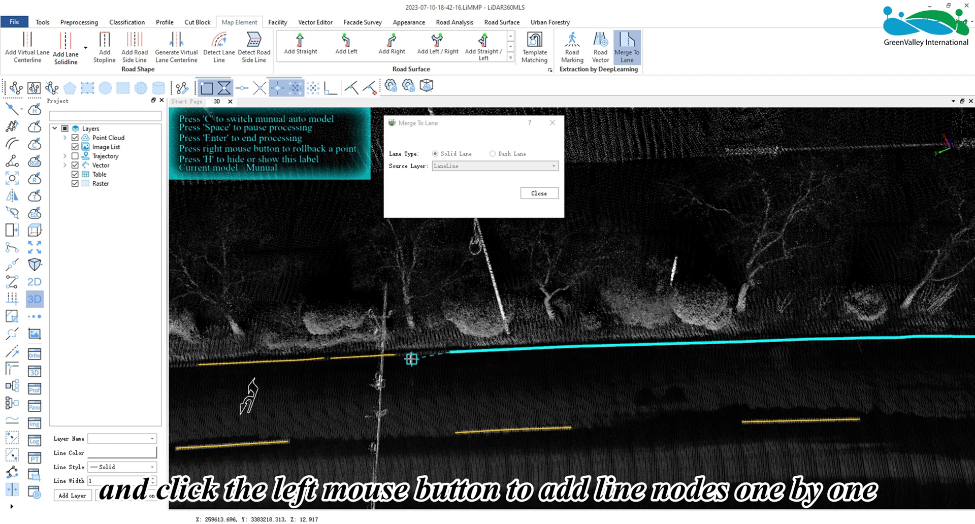
left_click(391, 355)
left_click(369, 357)
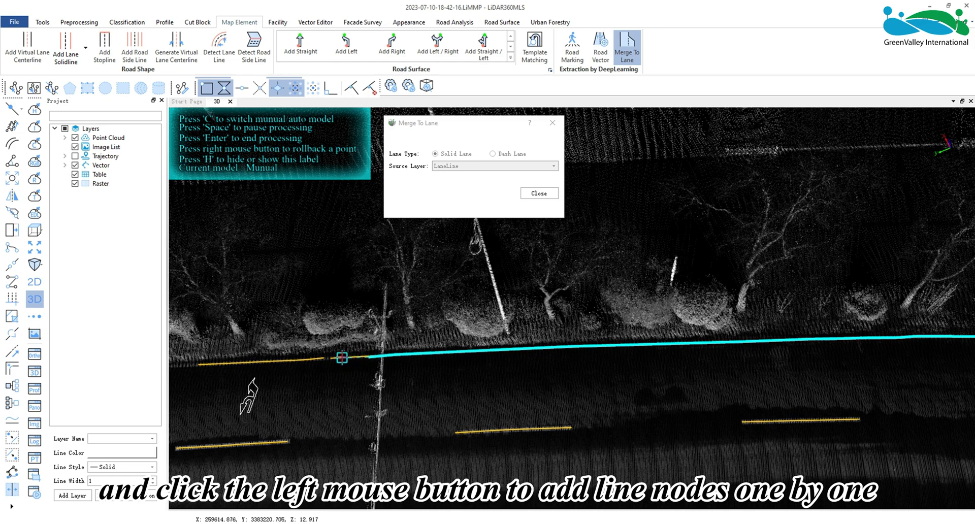
left_click_drag(342, 356, 642, 370)
Bridge the remaining missing stretch with a node, resume auto tracing, and finish the solid lane
key("c")
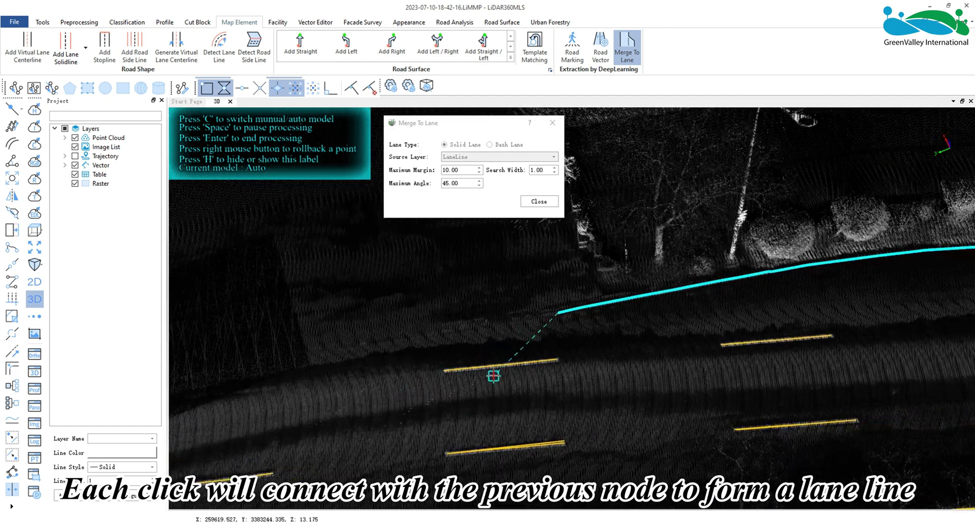
key("c")
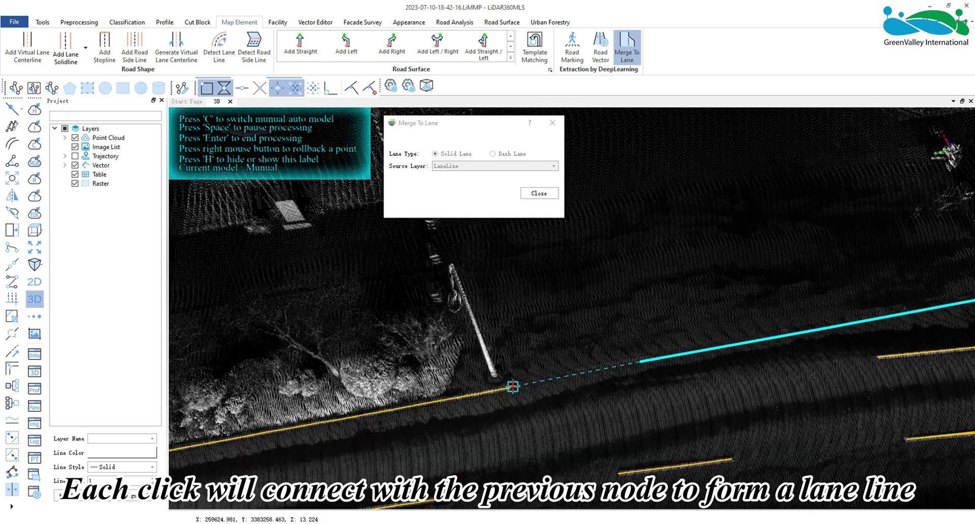
left_click(513, 387)
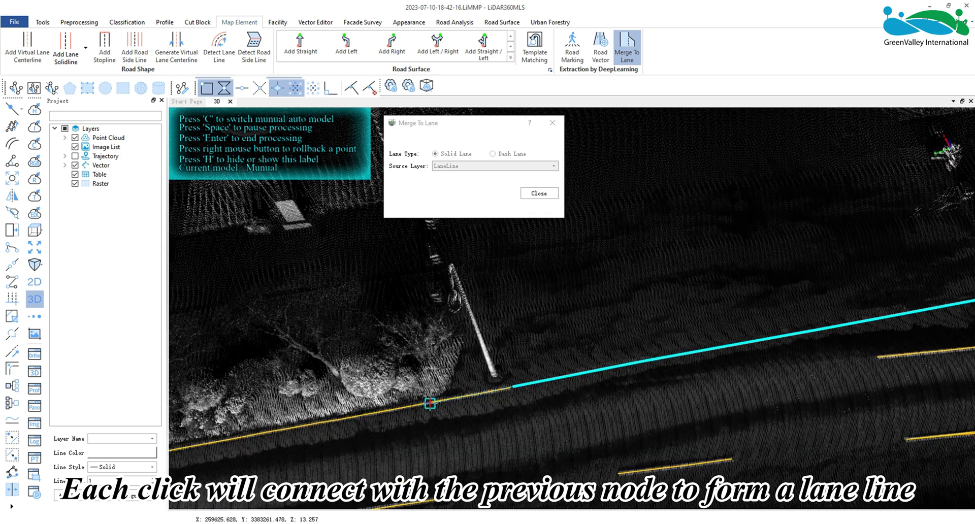
key("c")
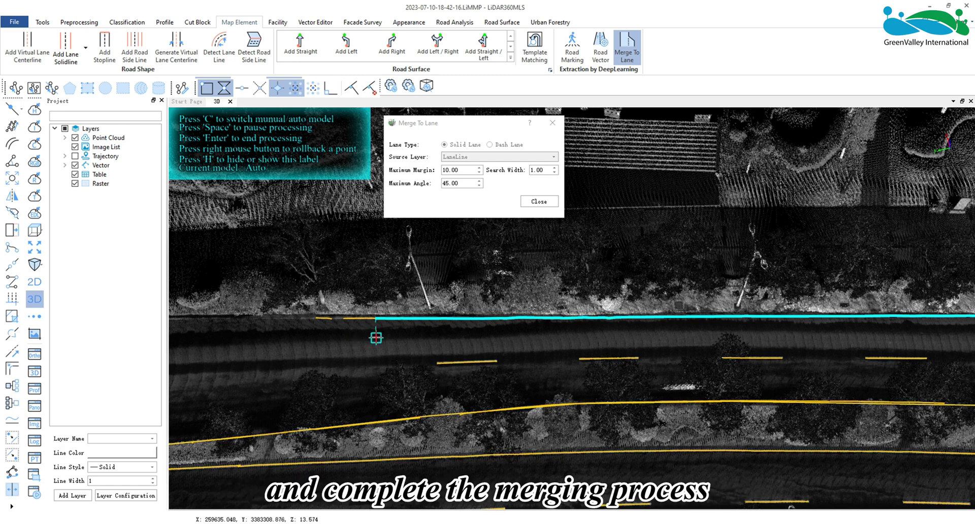
key("Return")
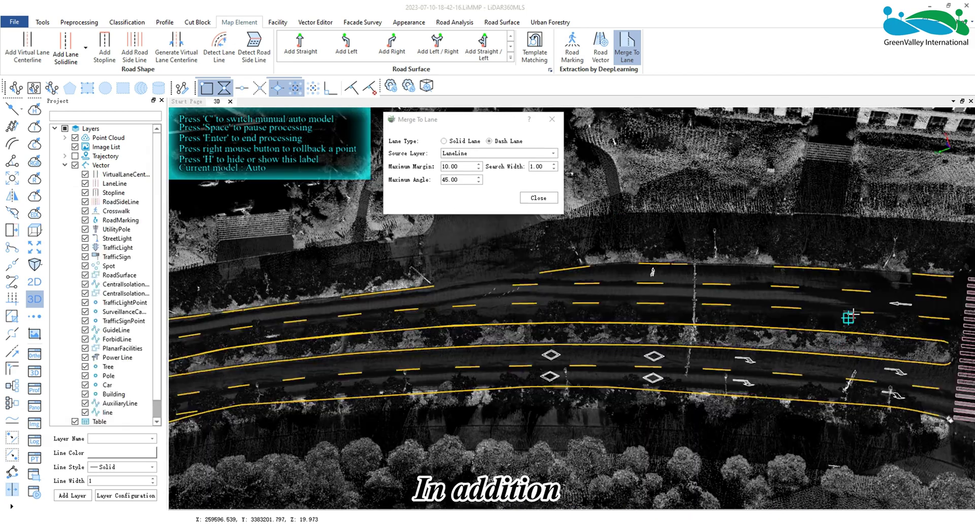
Choose Dash Lane as the lane type and start merging at the first dashed marking
left_click(457, 141)
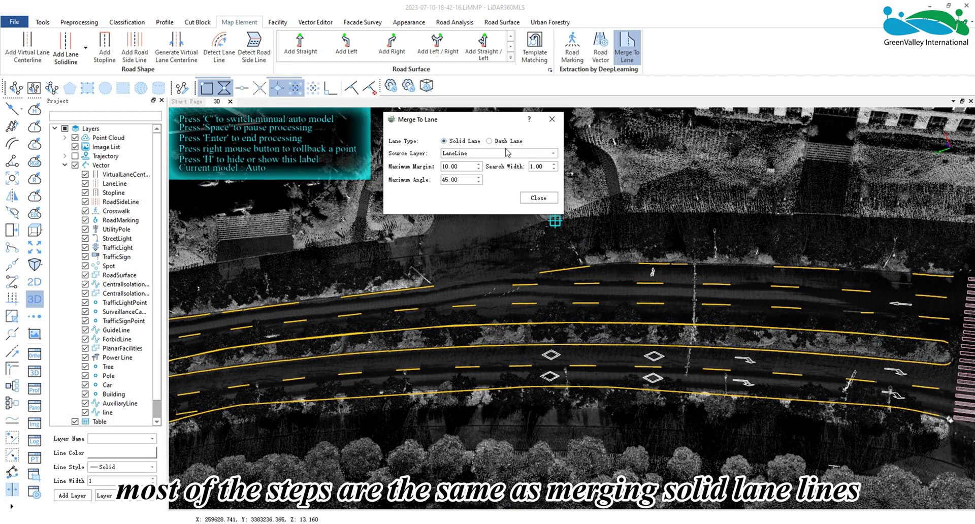
left_click(490, 141)
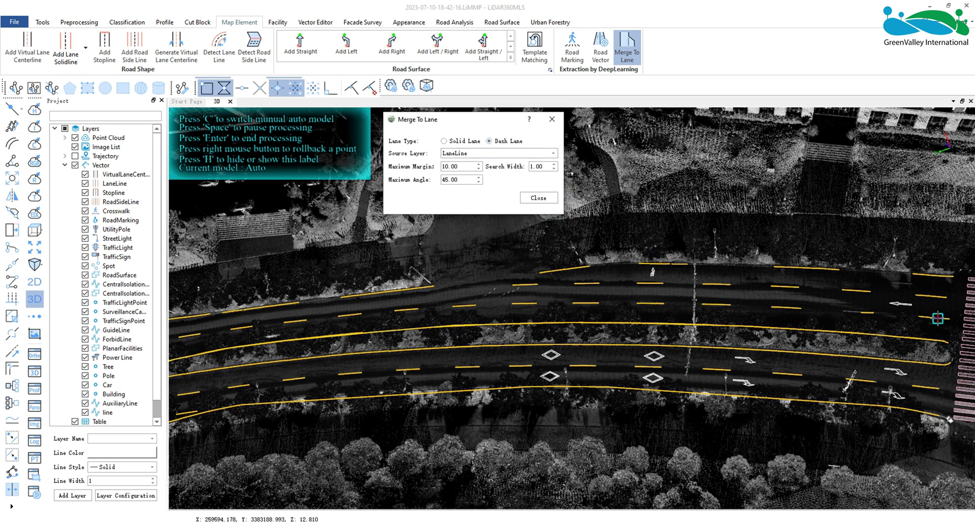
left_click(920, 317)
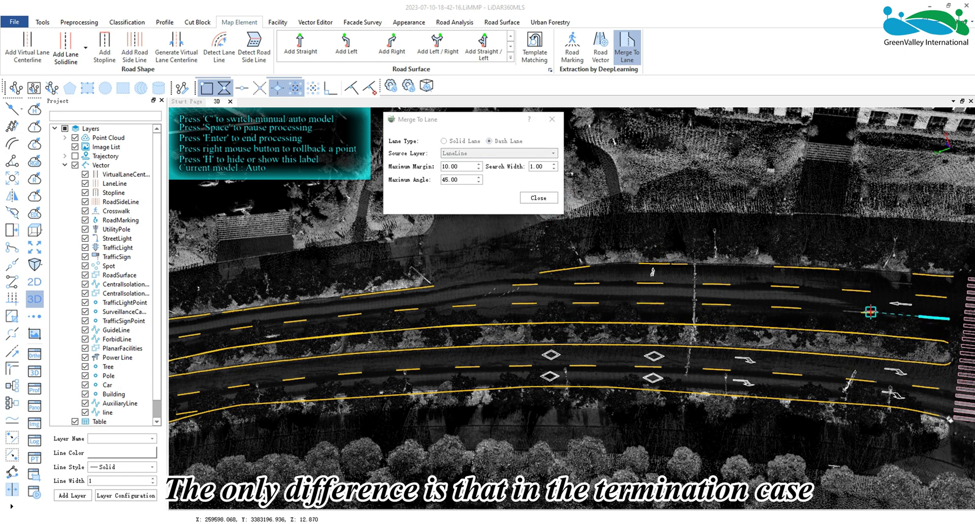
Manually add the missing dash by its start and end points, resume auto detection, then close the tool
key("c")
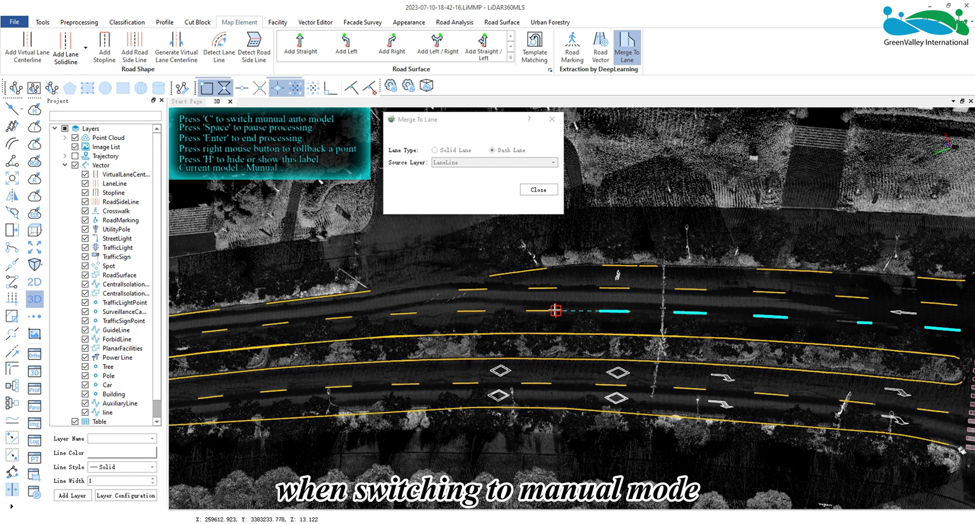
left_click(523, 311)
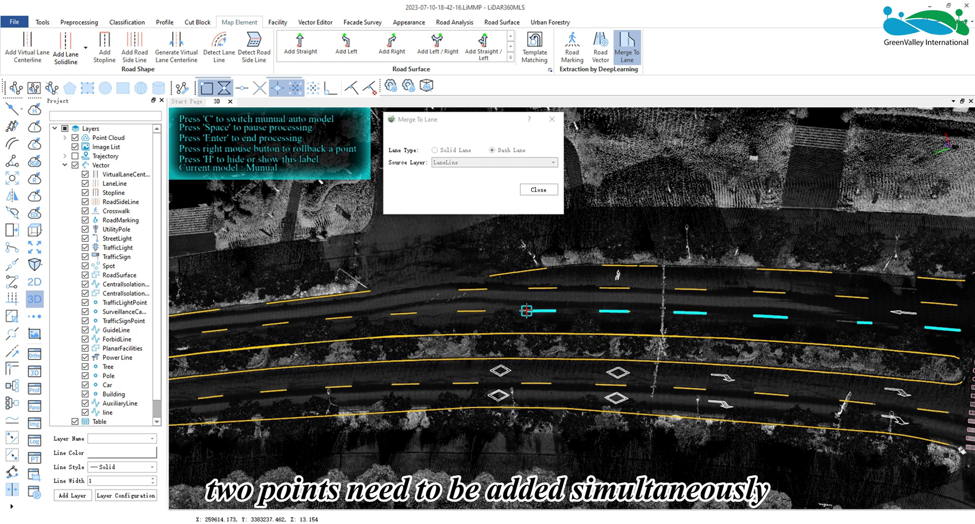
left_click(457, 311)
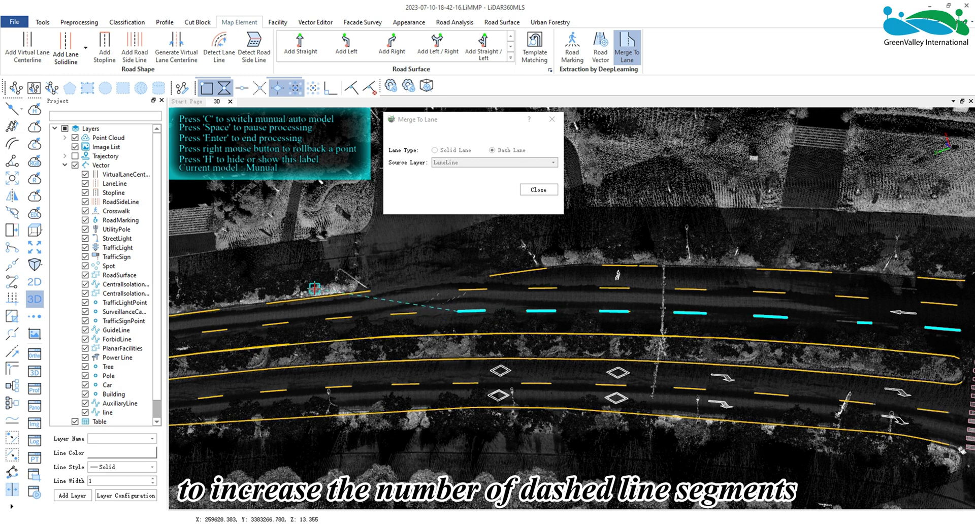
key("c")
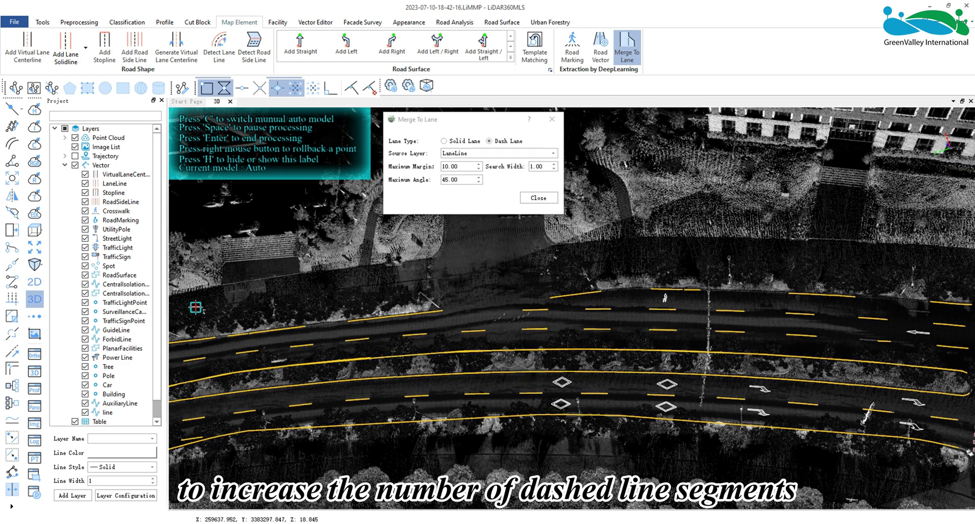
left_click(550, 119)
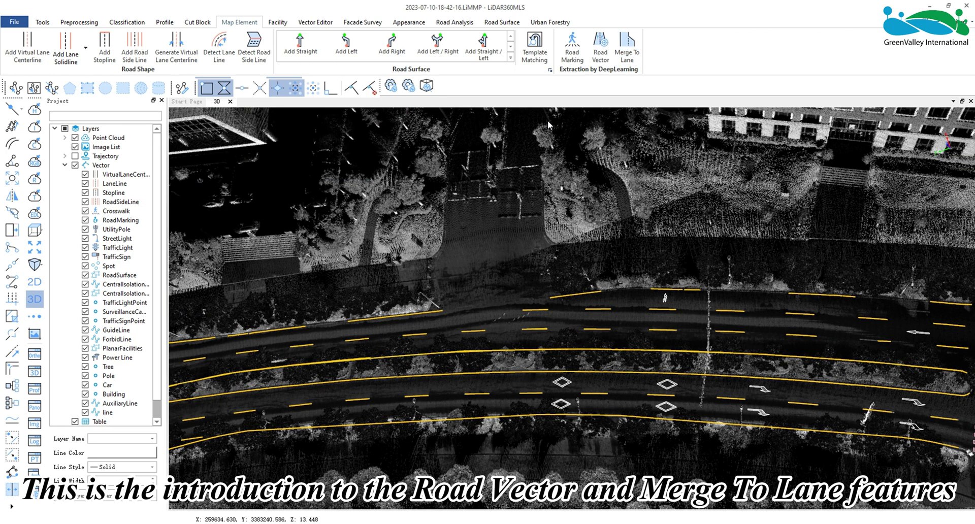